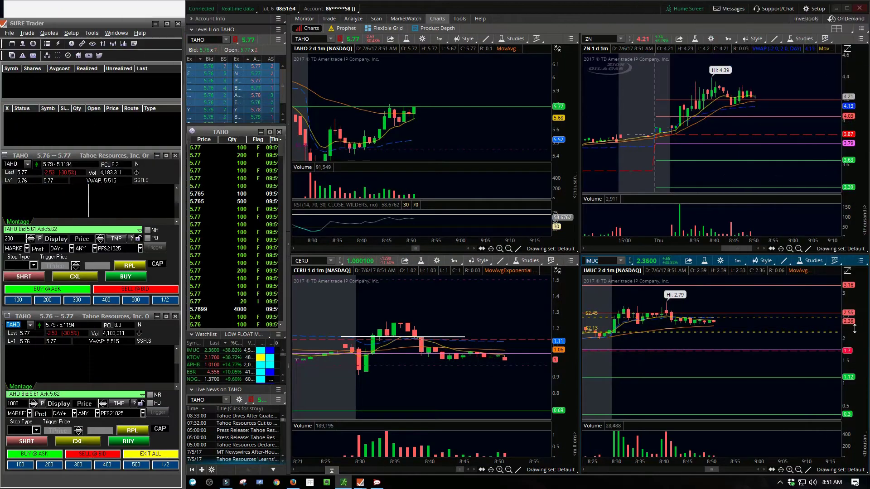
Rescale the IMUC chart's price axis and switch to the TAHO three-chart Flexible Grid layout
{"action": "mouse_move", "coordinate": [854, 329]}
{"action": "left_mouse_down"}
{"action": "mouse_move", "coordinate": [857, 315]}
{"action": "mouse_move", "coordinate": [845, 303]}
{"action": "mouse_move", "coordinate": [858, 313]}
{"action": "left_mouse_up"}
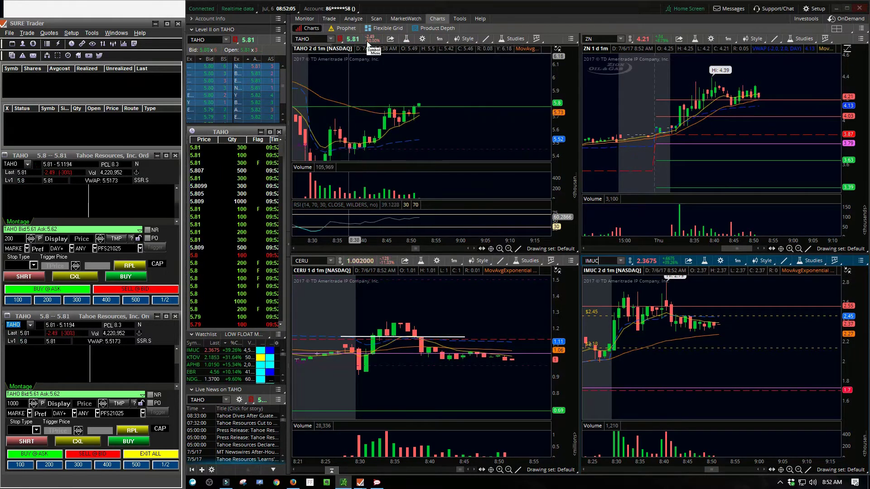
{"action": "left_click", "coordinate": [384, 28]}
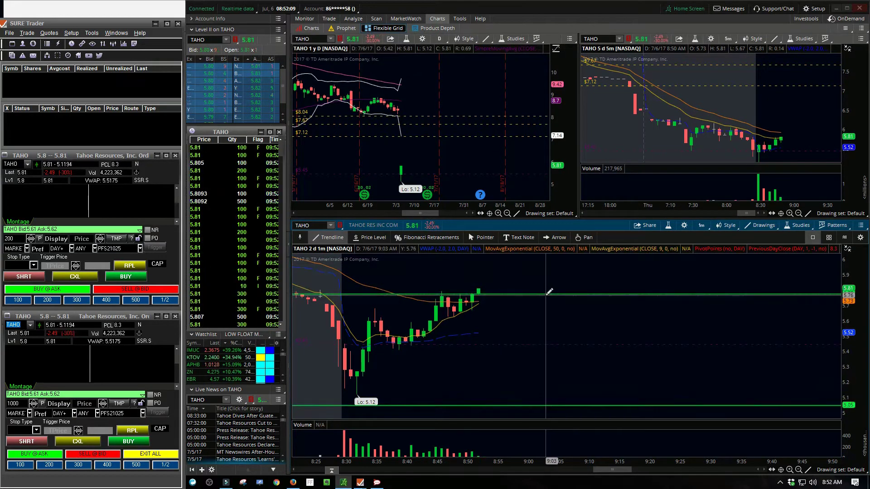
Widen the TAHO 1-minute chart's price range and select TAHO in the upper order montage
{"action": "left_click", "coordinate": [123, 205]}
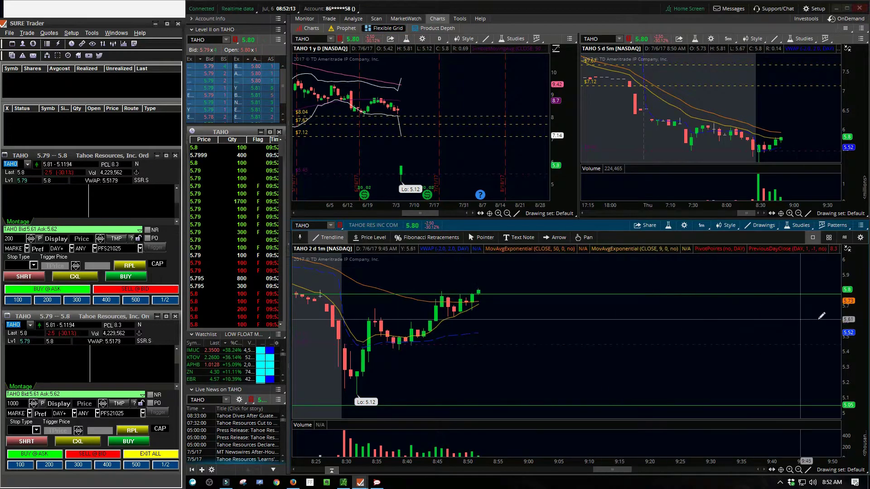
{"action": "mouse_move", "coordinate": [848, 322]}
{"action": "left_mouse_down"}
{"action": "mouse_move", "coordinate": [848, 339]}
{"action": "mouse_move", "coordinate": [848, 315]}
{"action": "left_mouse_up"}
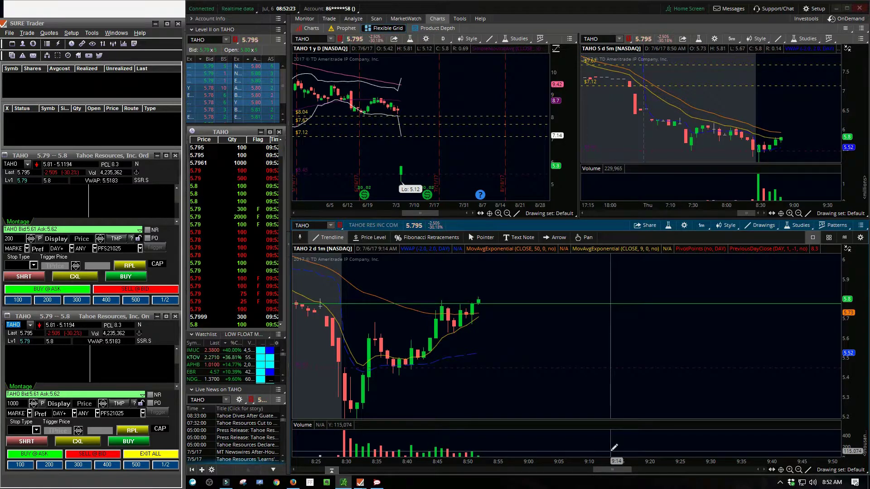
{"action": "left_click_drag", "start_coordinate": [858, 338], "coordinate": [860, 314]}
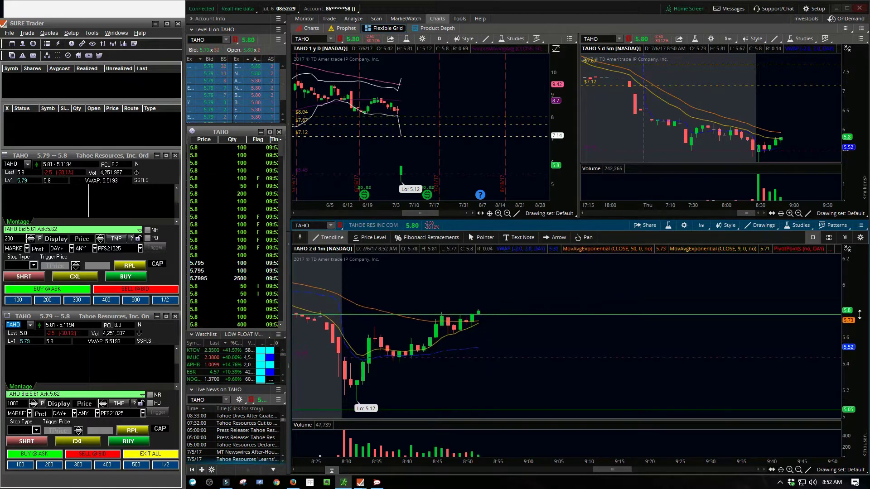
{"action": "left_click", "coordinate": [135, 200]}
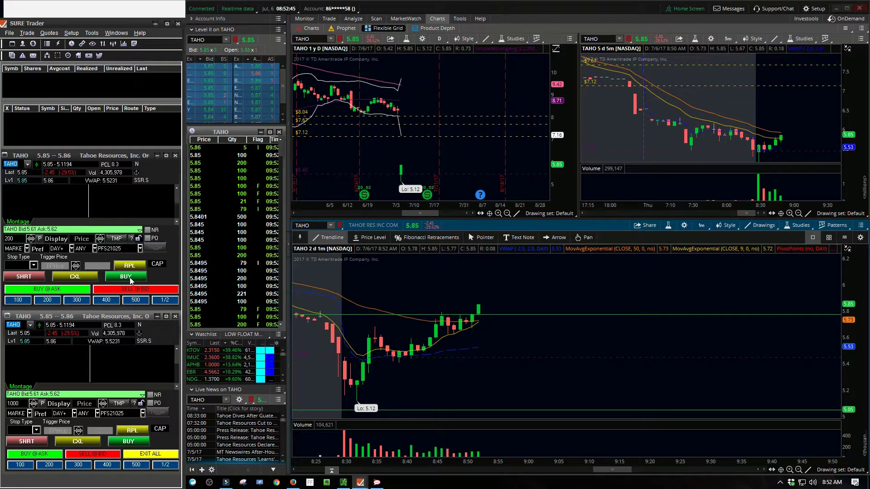
{"action": "left_click", "coordinate": [130, 277]}
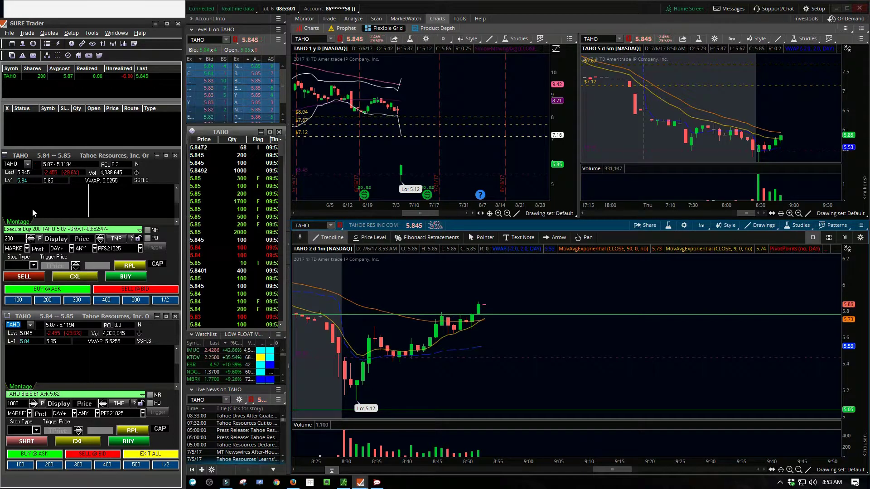
{"action": "left_click_drag", "start_coordinate": [545, 320], "coordinate": [546, 320]}
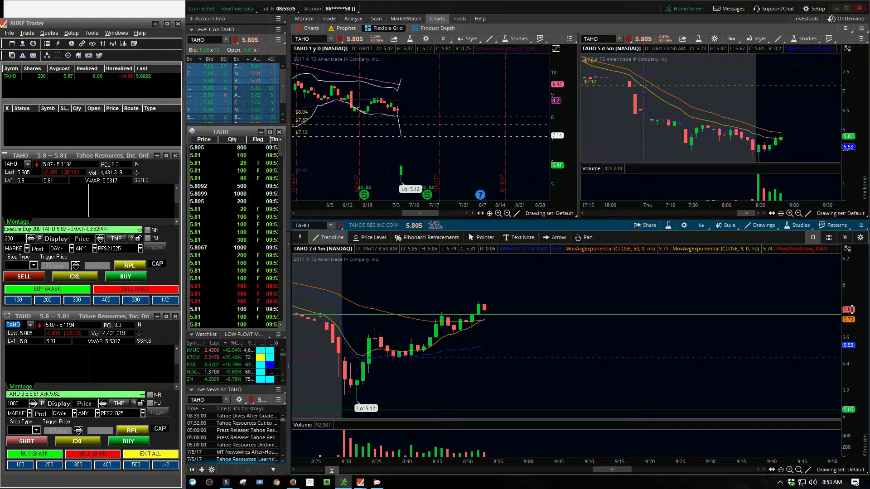
{"action": "left_click_drag", "start_coordinate": [852, 362], "coordinate": [852, 329]}
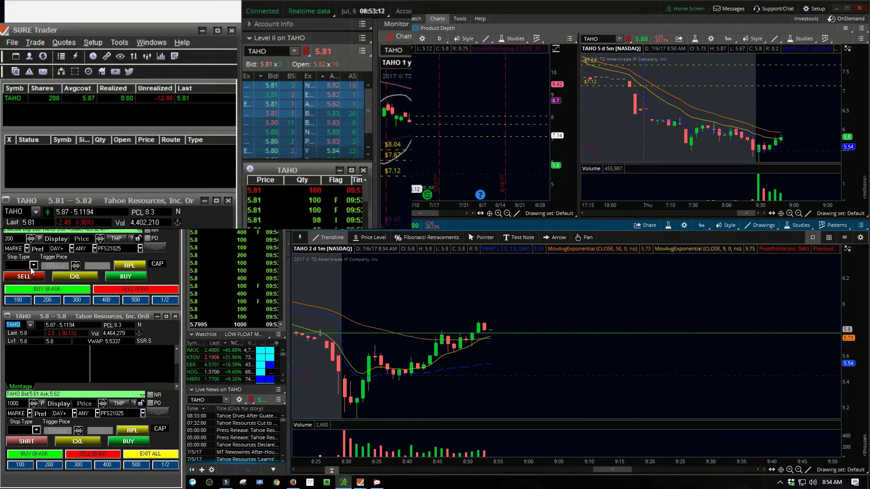
Send a 200-share TAHO sell stop-limit with a 5.64 trigger from the lower montage
{"action": "left_click", "coordinate": [30, 413]}
{"action": "left_click", "coordinate": [16, 432]}
{"action": "left_click", "coordinate": [36, 430]}
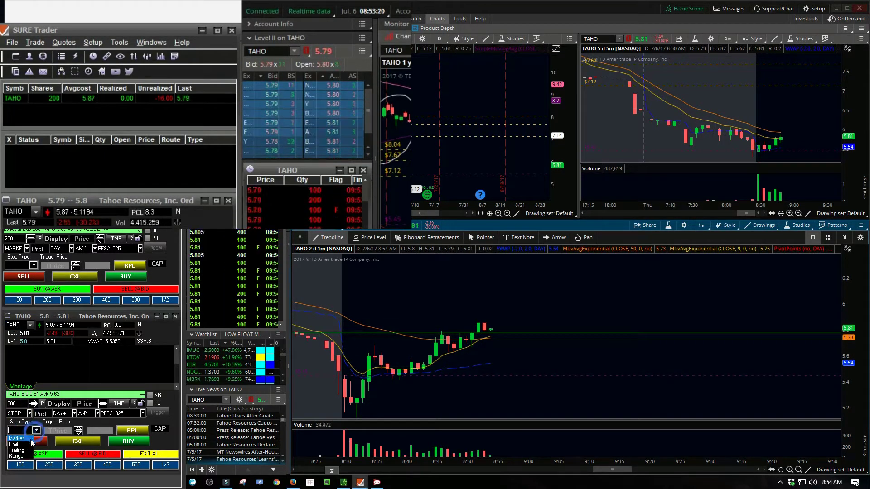
{"action": "left_click", "coordinate": [17, 440]}
{"action": "left_click", "coordinate": [57, 430]}
{"action": "type", "text": "5.5"}
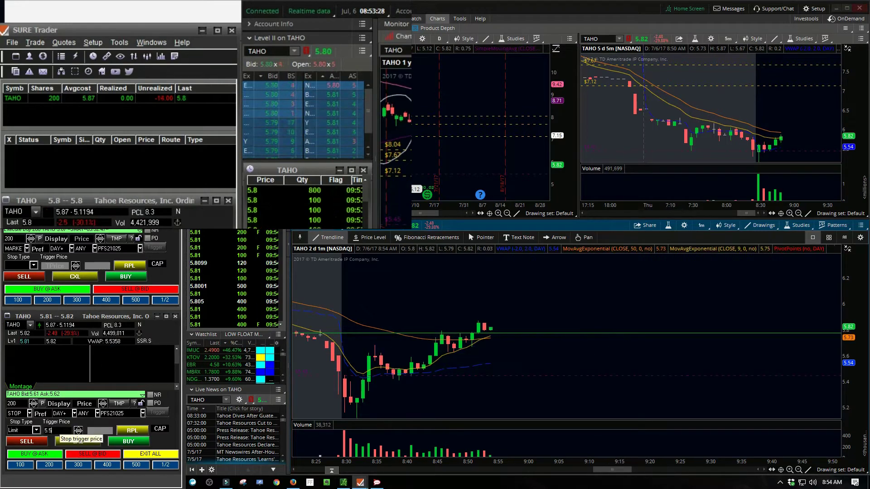
{"action": "key", "text": "BackSpace"}
{"action": "type", "text": "64"}
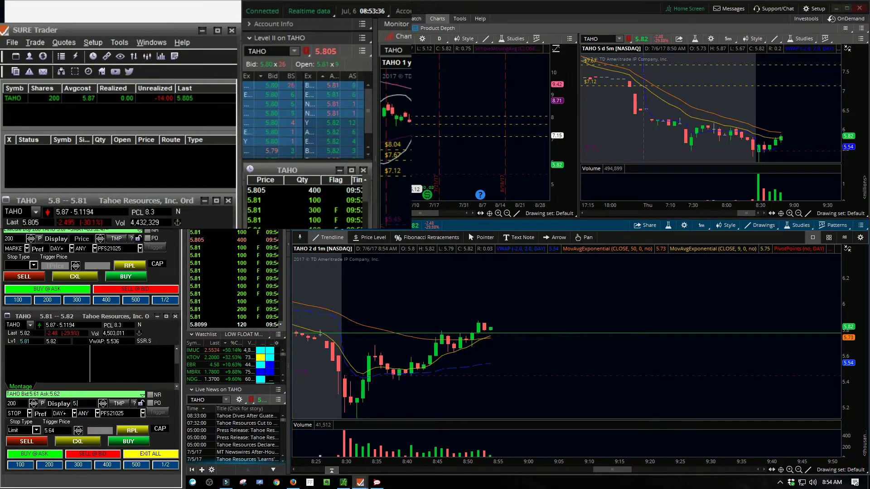
{"action": "left_click", "coordinate": [26, 442]}
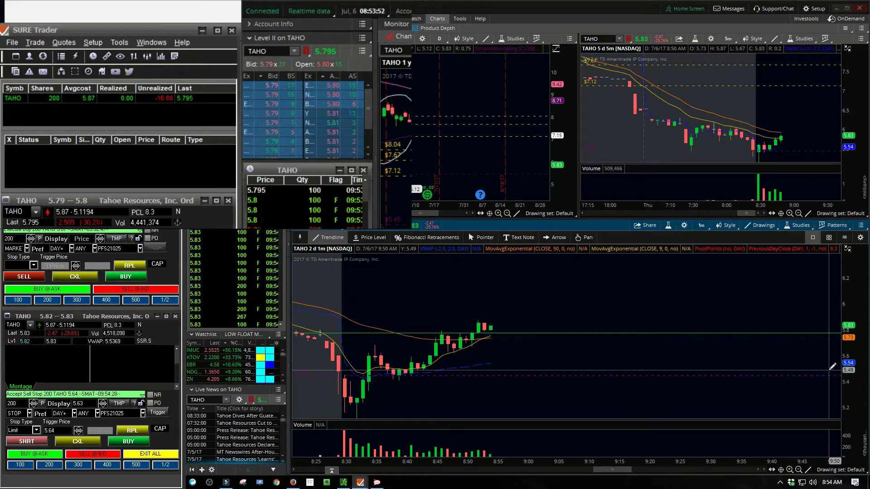
{"action": "scroll", "coordinate": [808, 133], "scroll_direction": "up", "scroll_amount": 8}
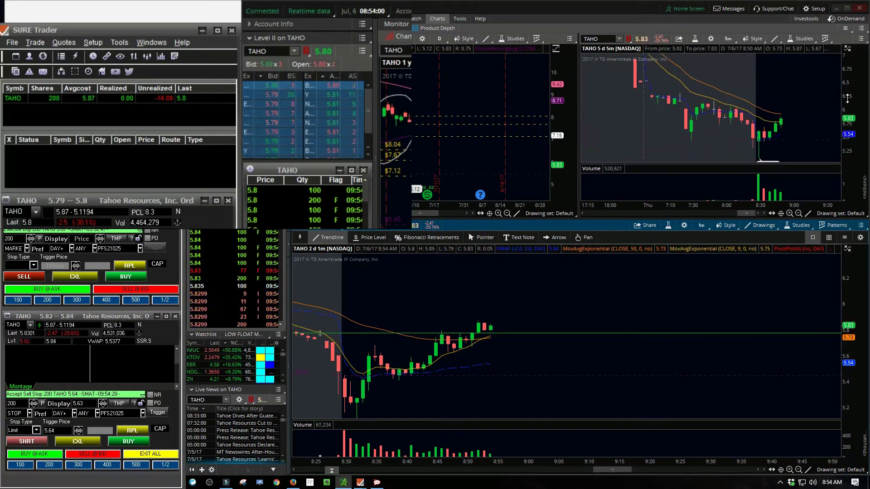
{"action": "scroll", "coordinate": [810, 130], "scroll_direction": "up", "scroll_amount": 5}
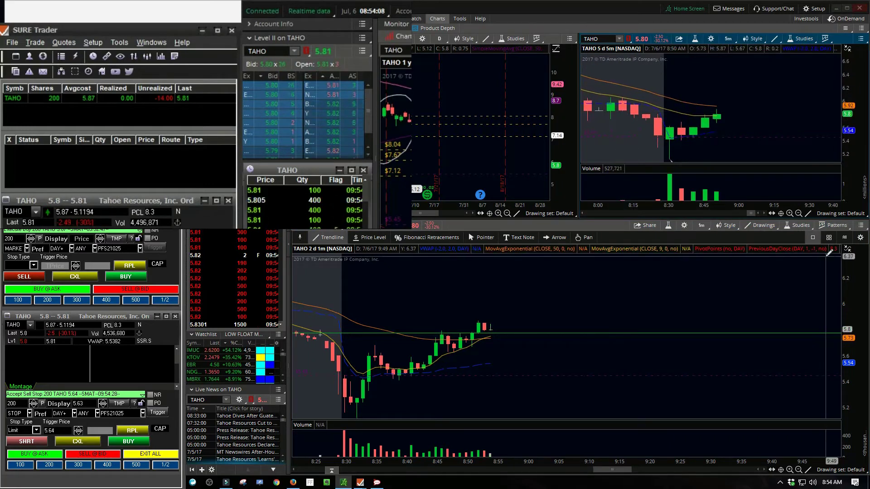
Draw a horizontal stop line on the 1-minute chart and label it with a 'stop' text note
{"action": "left_click", "coordinate": [481, 238]}
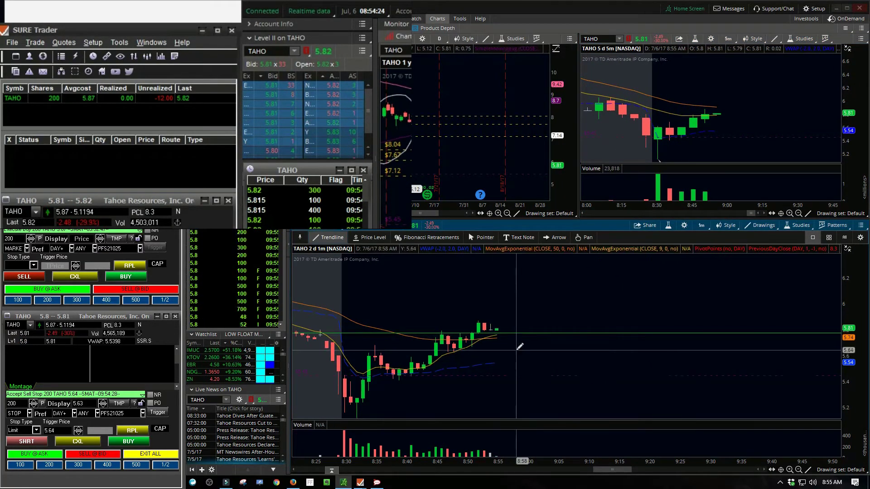
{"action": "left_click_drag", "start_coordinate": [517, 352], "coordinate": [473, 351]}
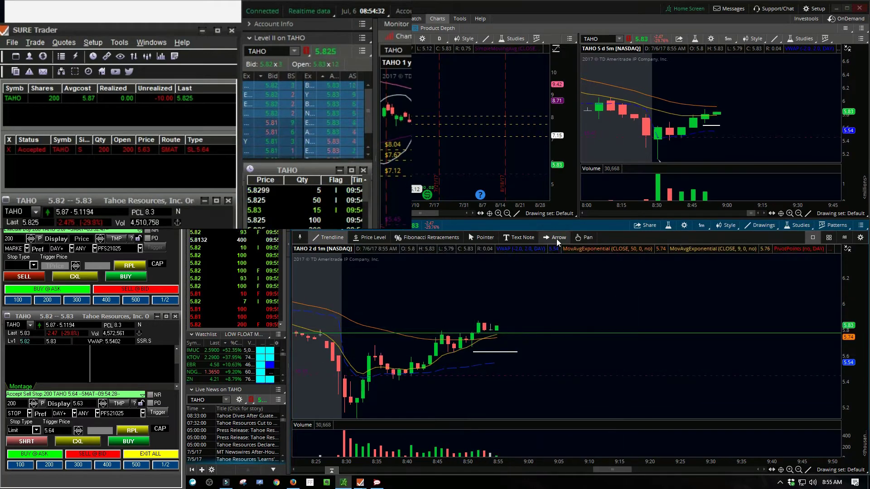
{"action": "left_click", "coordinate": [518, 238]}
{"action": "left_click", "coordinate": [525, 350]}
{"action": "type", "text": "stop"}
{"action": "left_click", "coordinate": [624, 327]}
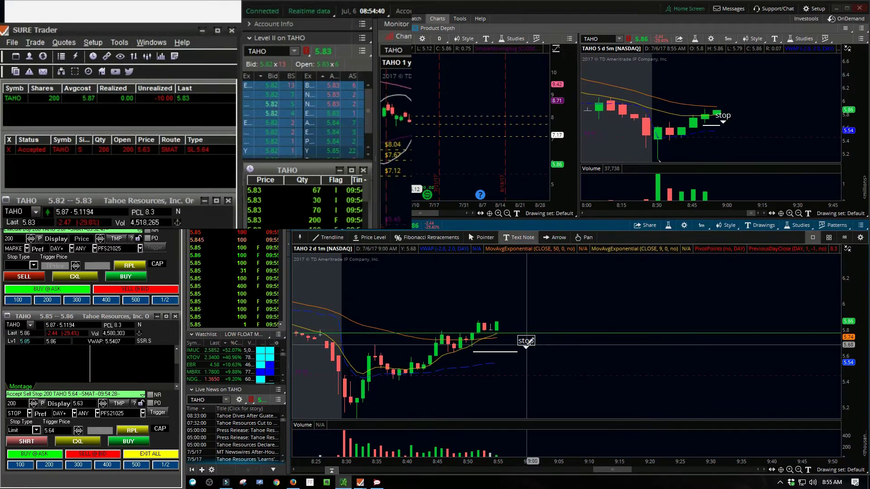
{"action": "right_click", "coordinate": [525, 341]}
{"action": "left_click", "coordinate": [555, 286]}
{"action": "left_click", "coordinate": [627, 322]}
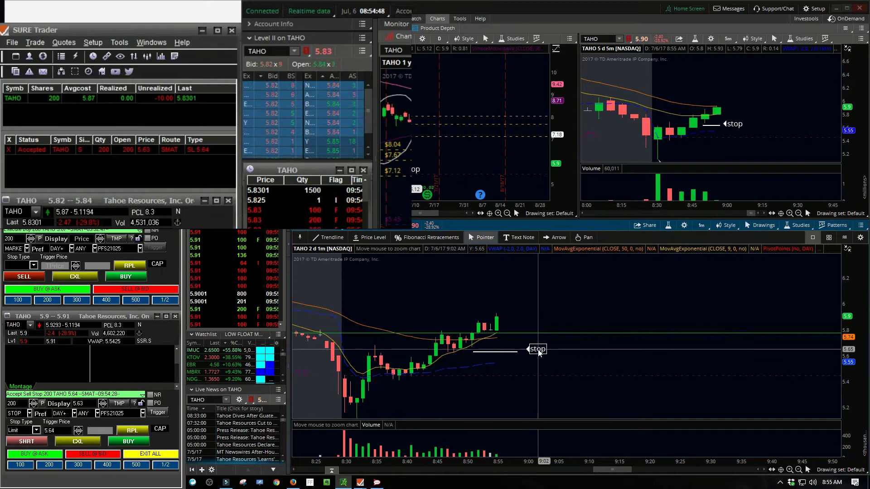
{"action": "left_click_drag", "start_coordinate": [537, 387], "coordinate": [531, 390]}
{"action": "scroll", "coordinate": [851, 342], "scroll_direction": "up", "scroll_amount": 7}
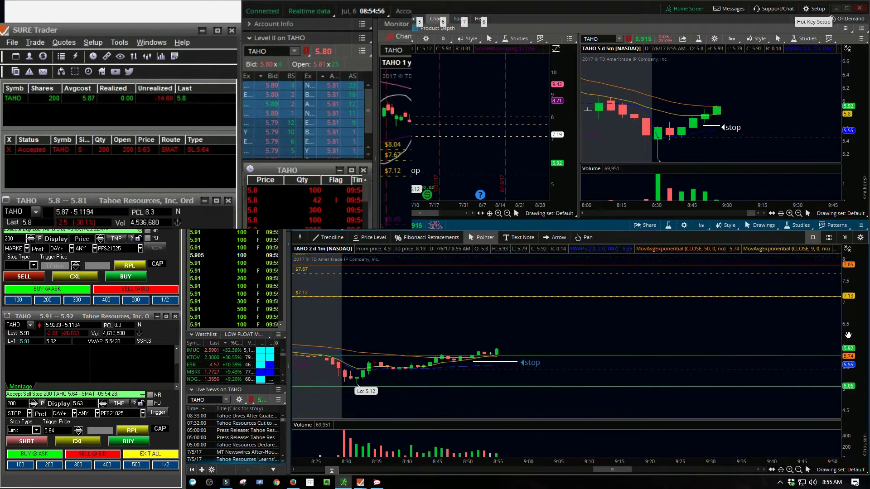
{"action": "left_click_drag", "start_coordinate": [616, 345], "coordinate": [616, 326]}
{"action": "scroll", "coordinate": [808, 295], "scroll_direction": "up", "scroll_amount": 5}
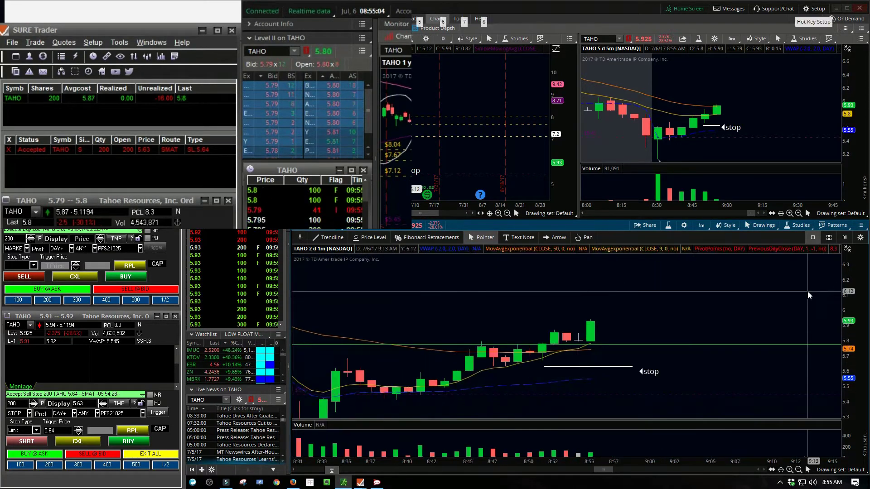
{"action": "scroll", "coordinate": [808, 295], "scroll_direction": "down", "scroll_amount": 5}
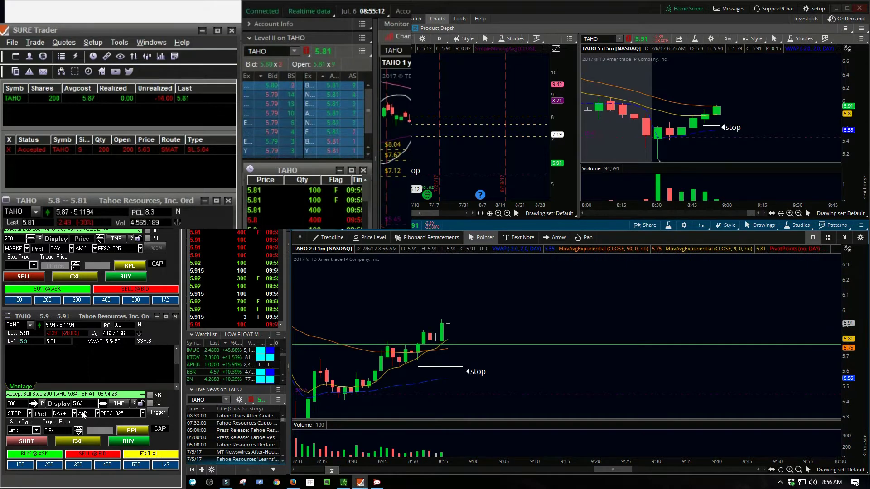
Raise the 200-share sell stop to 5.73 and move the chart's stop line up to match
{"action": "double_click", "coordinate": [55, 430]}
{"action": "type", "text": "5"}
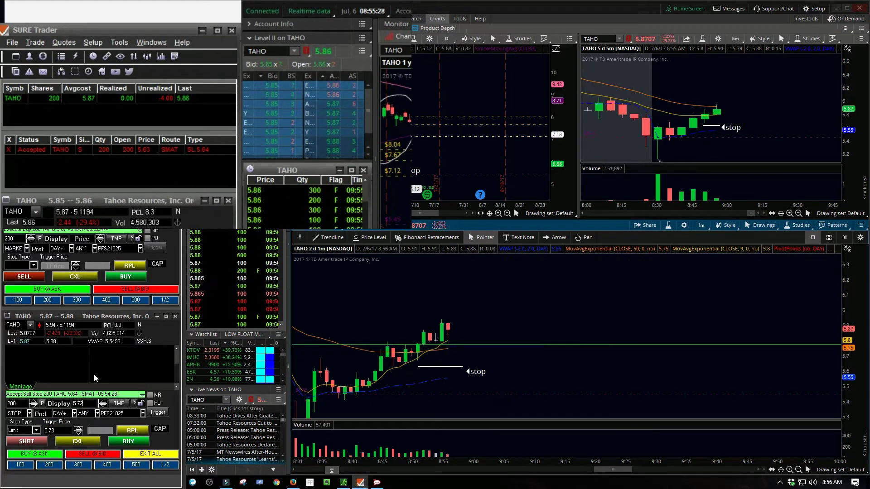
{"action": "left_click", "coordinate": [27, 441]}
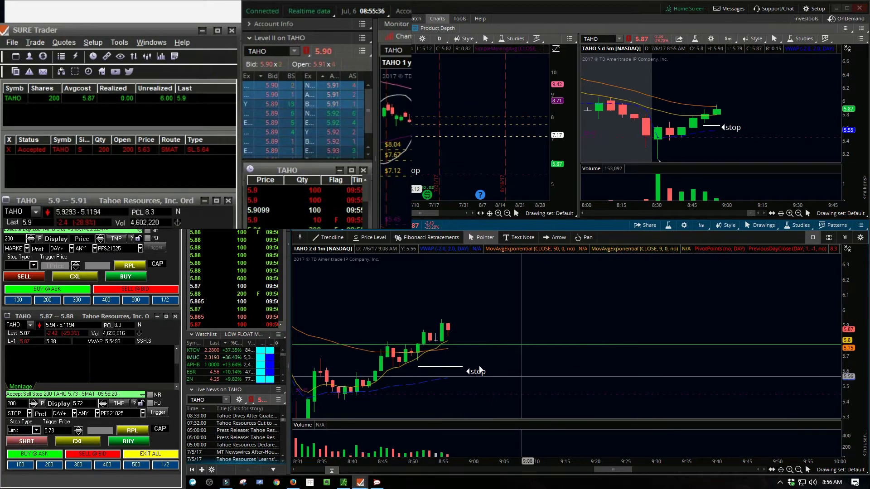
{"action": "left_click_drag", "start_coordinate": [449, 366], "coordinate": [475, 353]}
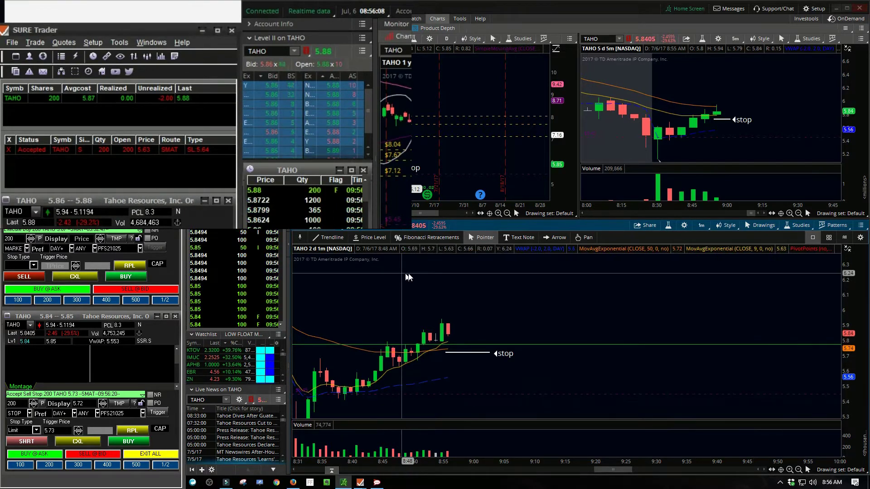
Draw a rising trendline under the 1-minute candles and replace the stop with 5.72/5.73
{"action": "left_click", "coordinate": [327, 237]}
{"action": "left_click_drag", "start_coordinate": [371, 389], "coordinate": [529, 297]}
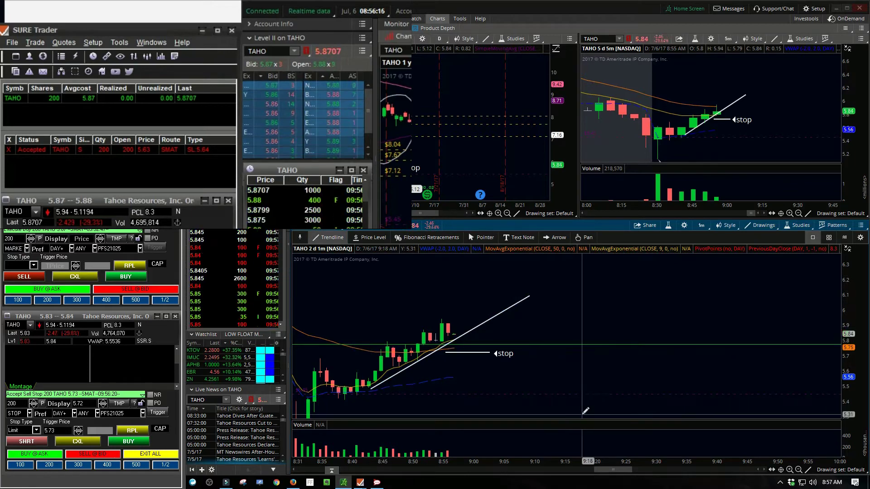
{"action": "left_click", "coordinate": [9, 149]}
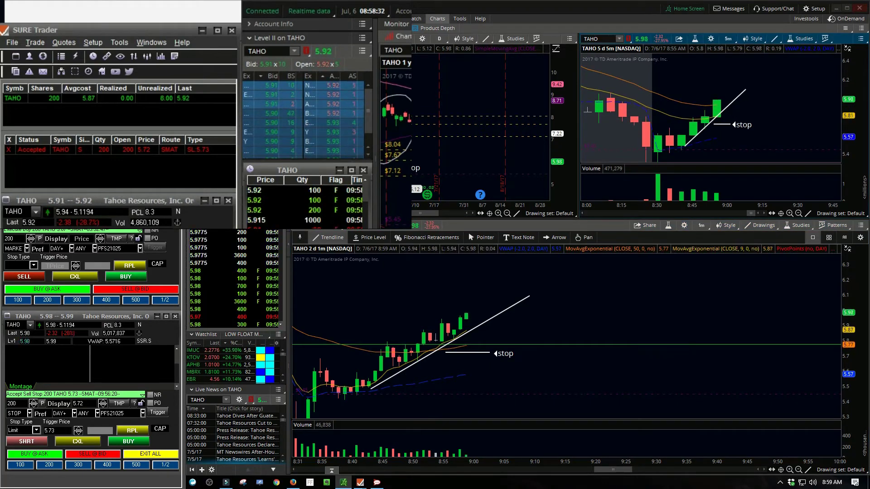
Resend the 200-share sell stop at a 5.83 trigger and drag the chart's stop line up
{"action": "left_click_drag", "start_coordinate": [83, 404], "coordinate": [80, 404]}
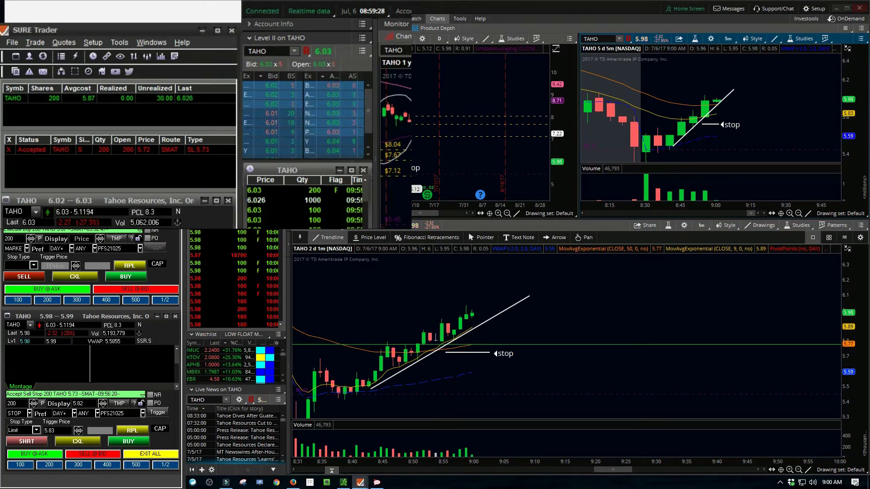
{"action": "left_click", "coordinate": [27, 442]}
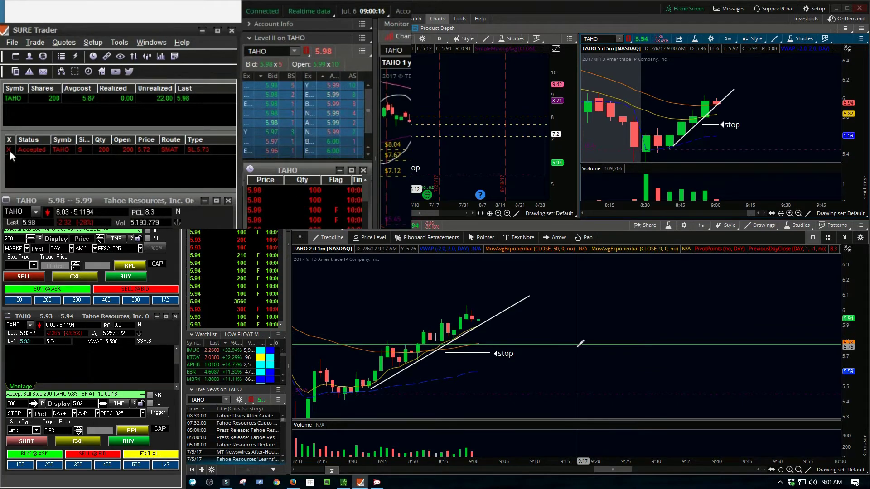
{"action": "left_click", "coordinate": [481, 238]}
{"action": "left_click_drag", "start_coordinate": [484, 352], "coordinate": [534, 338]}
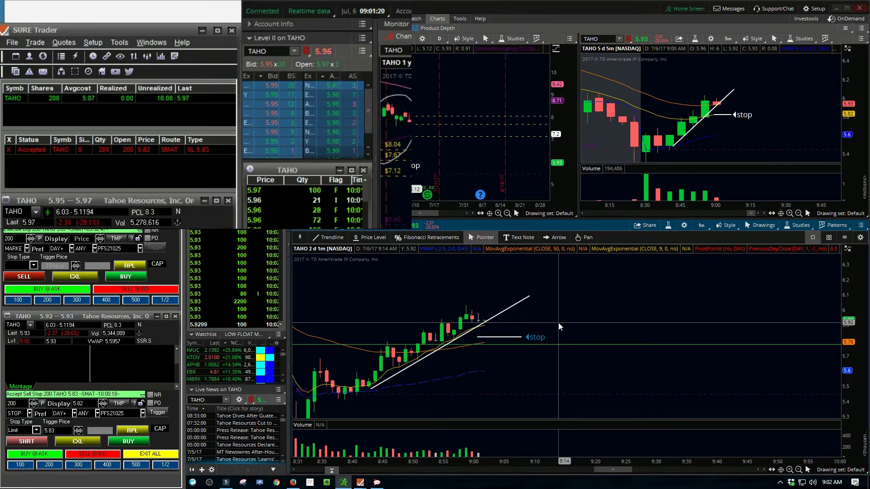
Delete the rising trendline and stretch the 1-minute chart's price scale
{"action": "left_click", "coordinate": [519, 302]}
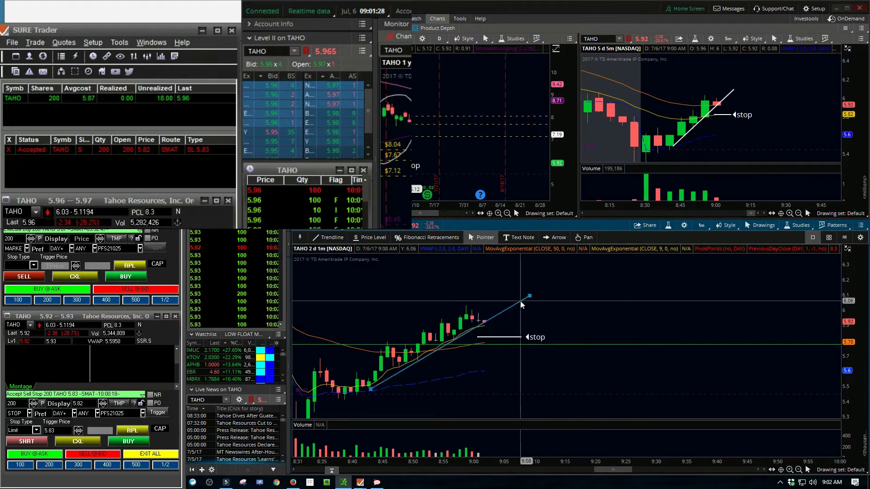
{"action": "key", "text": "Delete"}
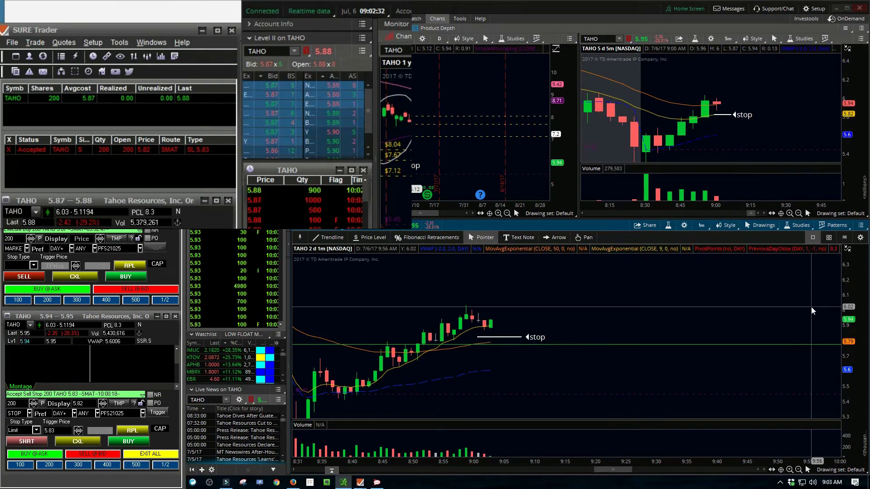
{"action": "scroll", "coordinate": [800, 328], "scroll_direction": "up", "scroll_amount": 2}
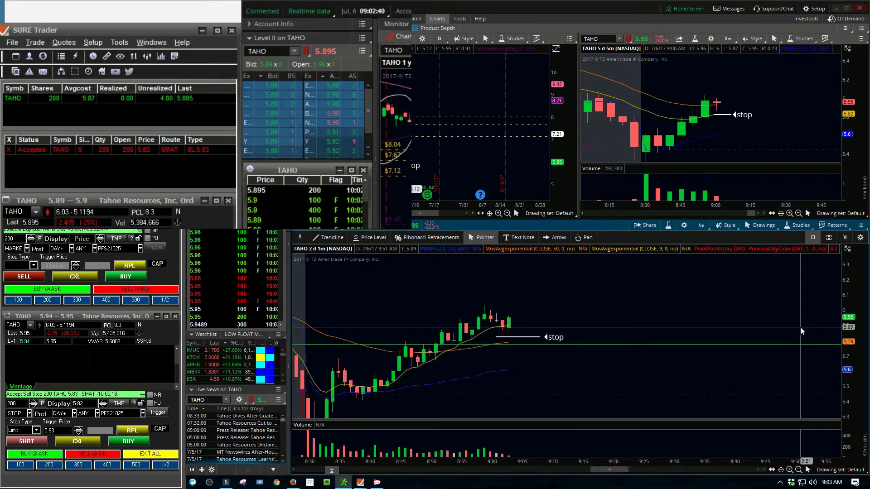
{"action": "left_click_drag", "start_coordinate": [849, 335], "coordinate": [851, 308]}
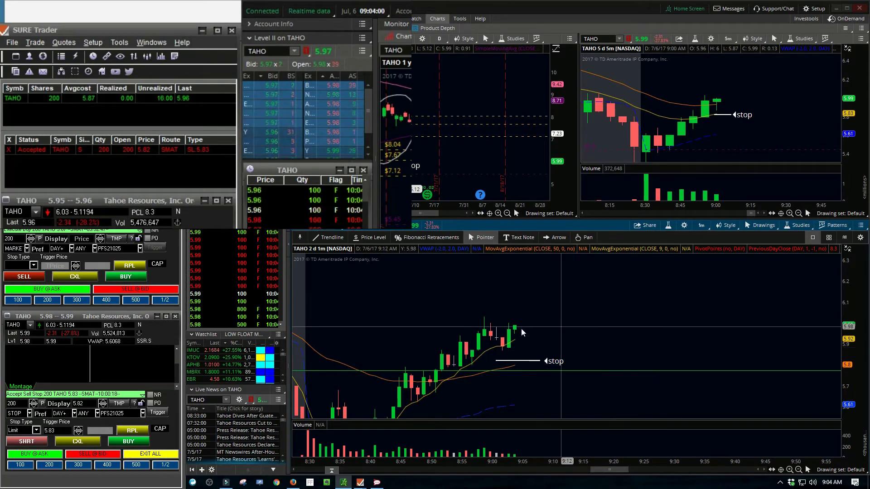
Draw a horizontal line over the recent highs with a right-aligned 'breakout level' note
{"action": "left_click", "coordinate": [328, 237]}
{"action": "left_click_drag", "start_coordinate": [485, 317], "coordinate": [562, 317]}
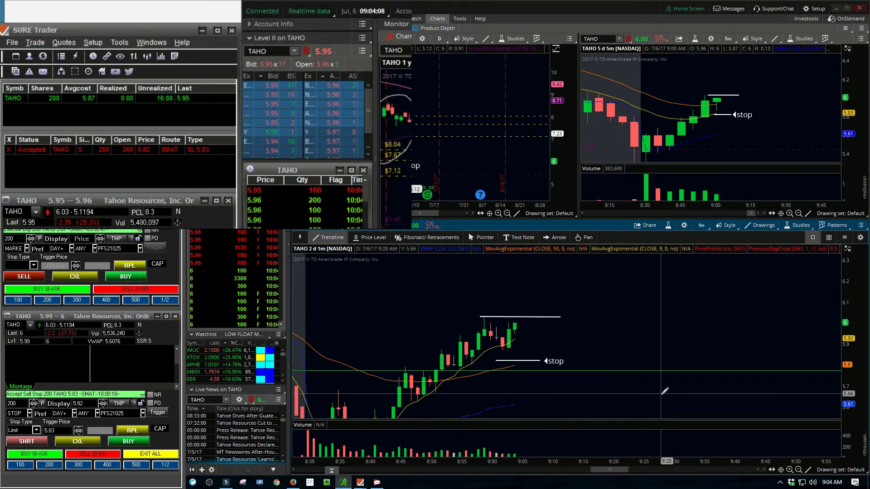
{"action": "left_click", "coordinate": [518, 237]}
{"action": "left_click", "coordinate": [570, 303]}
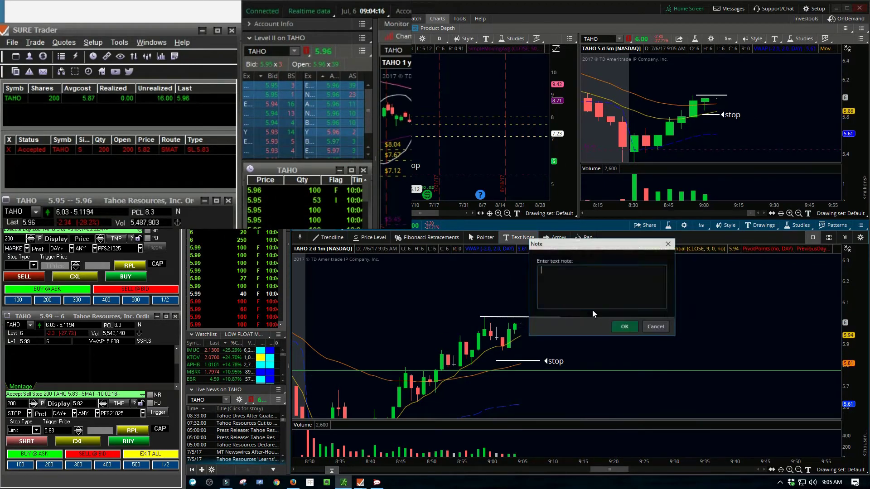
{"action": "type", "text": "breakout level"}
{"action": "key", "text": "Return"}
{"action": "double_click", "coordinate": [569, 300]}
{"action": "left_click", "coordinate": [634, 226]}
{"action": "left_click", "coordinate": [634, 267]}
{"action": "left_click", "coordinate": [627, 322]}
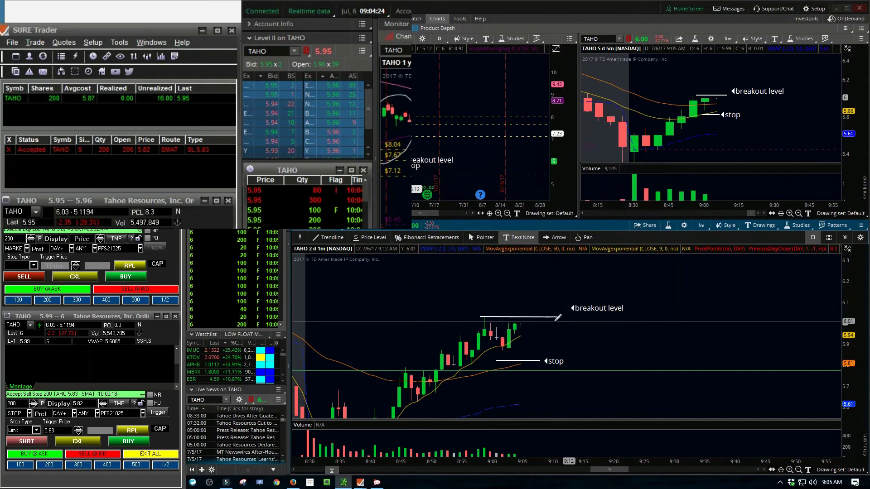
{"action": "left_click", "coordinate": [481, 237]}
{"action": "scroll", "coordinate": [854, 313], "scroll_direction": "up", "scroll_amount": 10}
{"action": "left_click_drag", "start_coordinate": [854, 307], "coordinate": [826, 330]}
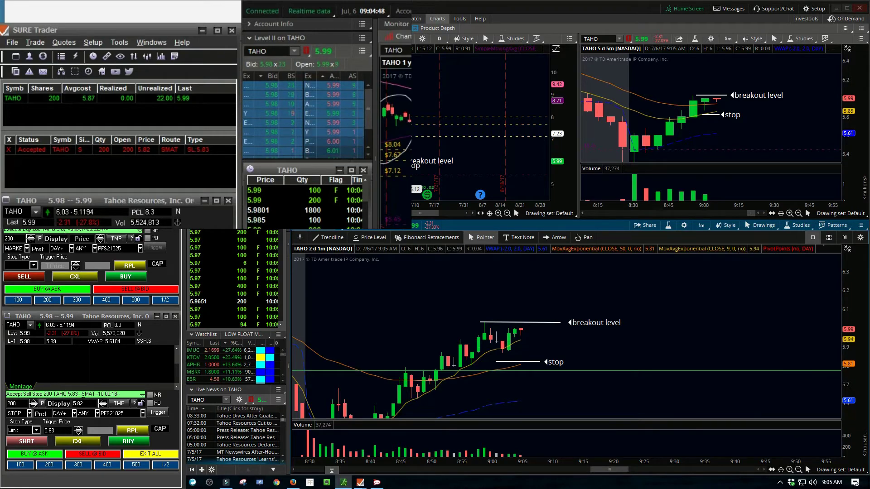
Clear the last digits of the montage stop and limit prices for a new stop
{"action": "left_click", "coordinate": [83, 404]}
{"action": "key", "text": "BackSpace"}
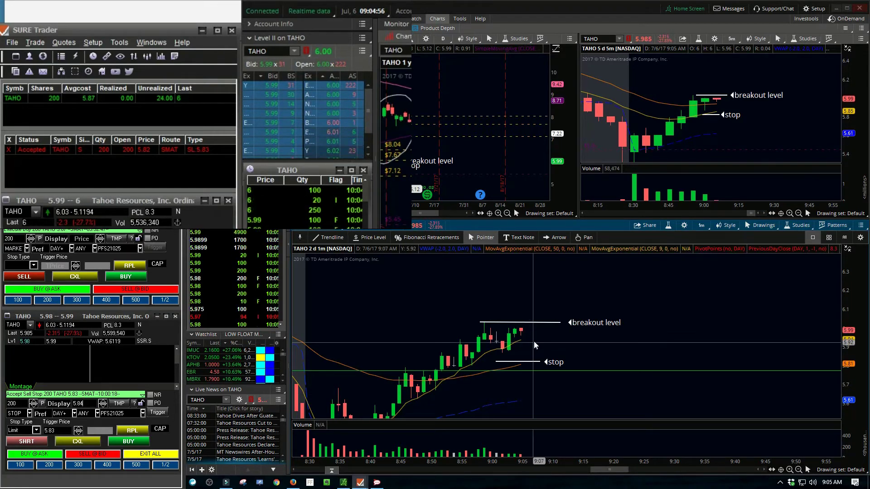
{"action": "key", "text": "BackSpace"}
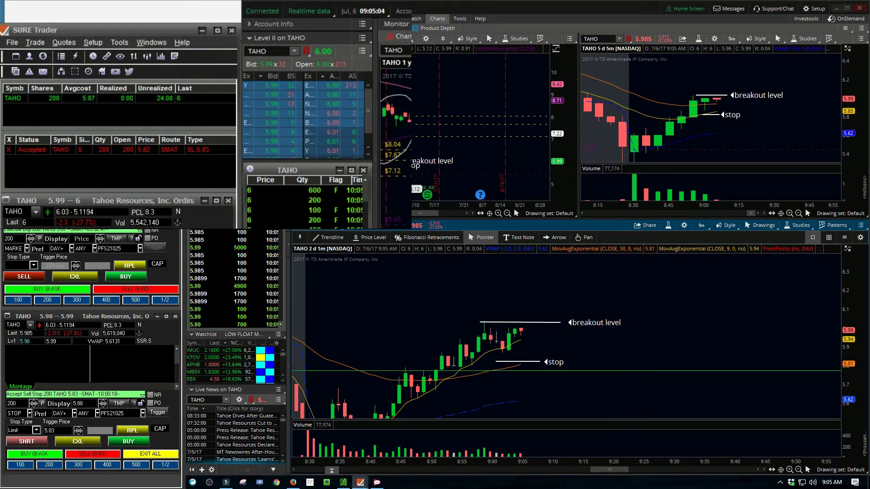
{"action": "key", "text": "BackSpace"}
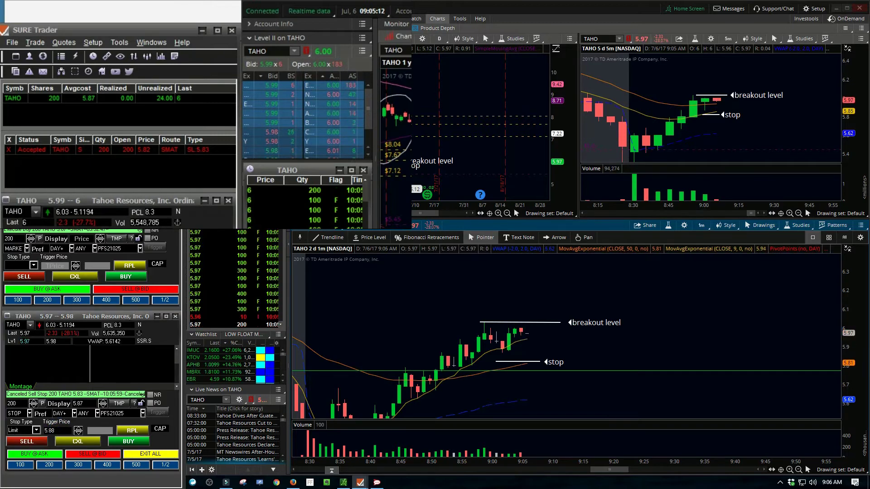
Send the raised sell stop at 5.88 and lift the chart's stop line to about 5.86
{"action": "left_click", "coordinate": [26, 441]}
{"action": "left_click_drag", "start_coordinate": [512, 361], "coordinate": [571, 349]}
{"action": "left_click_drag", "start_coordinate": [857, 355], "coordinate": [865, 327]}
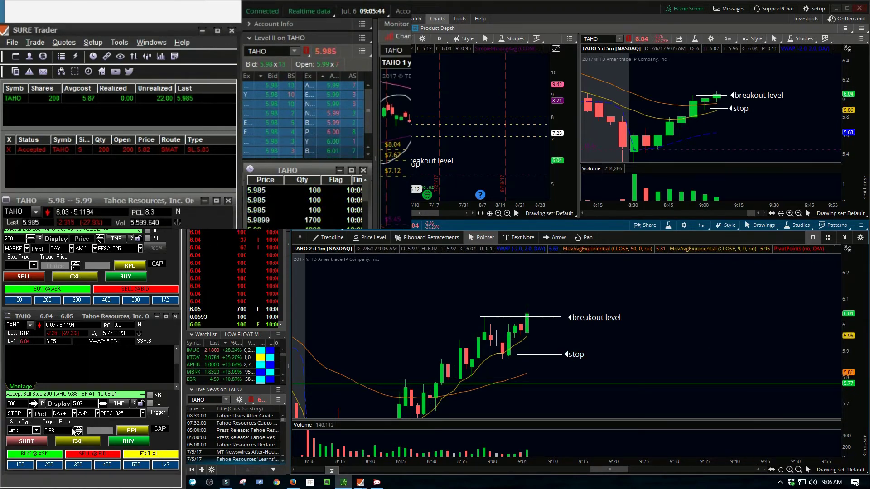
Raise the 200-share sell stop to 5.92
{"action": "key", "text": "BackSpace"}
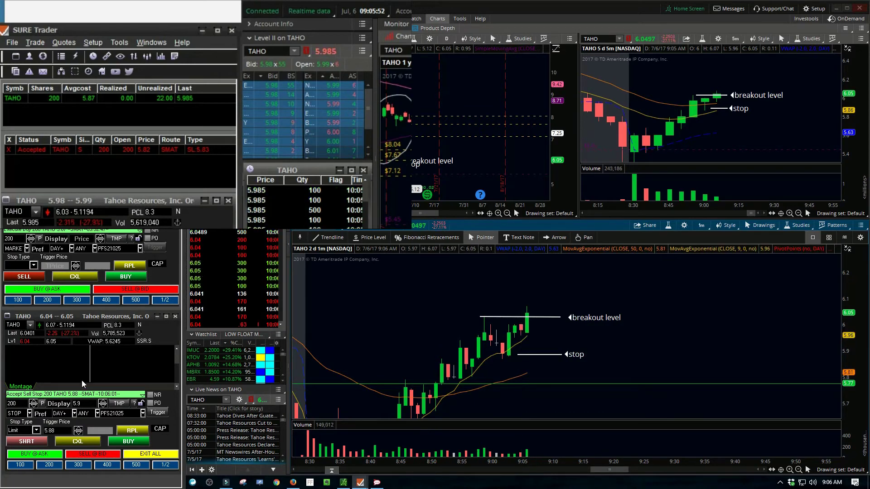
{"action": "key", "text": "BackSpace"}
{"action": "type", "text": "1"}
{"action": "left_click", "coordinate": [78, 441]}
{"action": "left_click", "coordinate": [27, 441]}
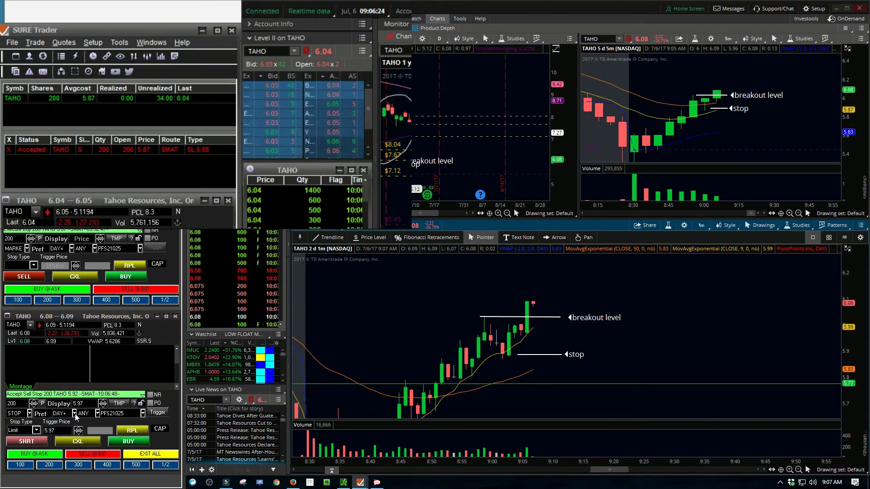
Raise the 200-share sell stop to a 5.97 trigger with a 5.96 limit
{"action": "left_click", "coordinate": [83, 404]}
{"action": "key", "text": "BackSpace"}
{"action": "type", "text": "6"}
{"action": "left_click", "coordinate": [78, 441]}
{"action": "left_click", "coordinate": [26, 442]}
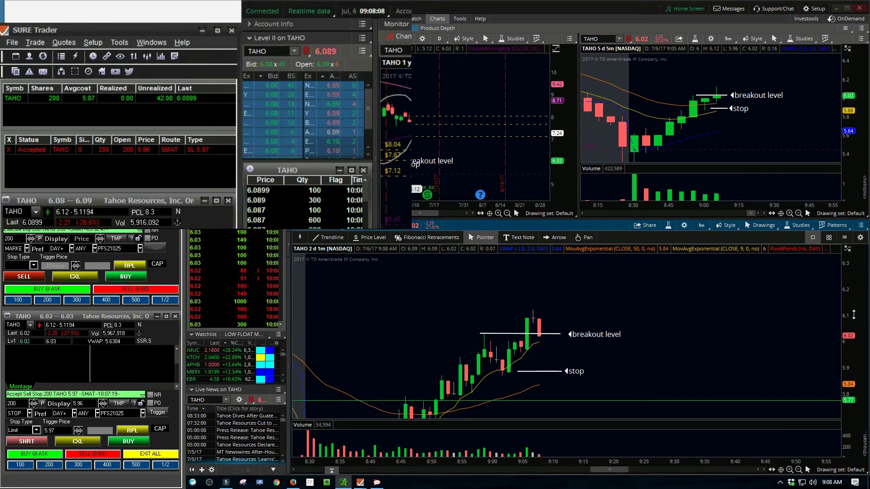
Raise the chart's stop line to 5.97 and rename the breakout note to 'support?'
{"action": "left_click_drag", "start_coordinate": [540, 371], "coordinate": [598, 354]}
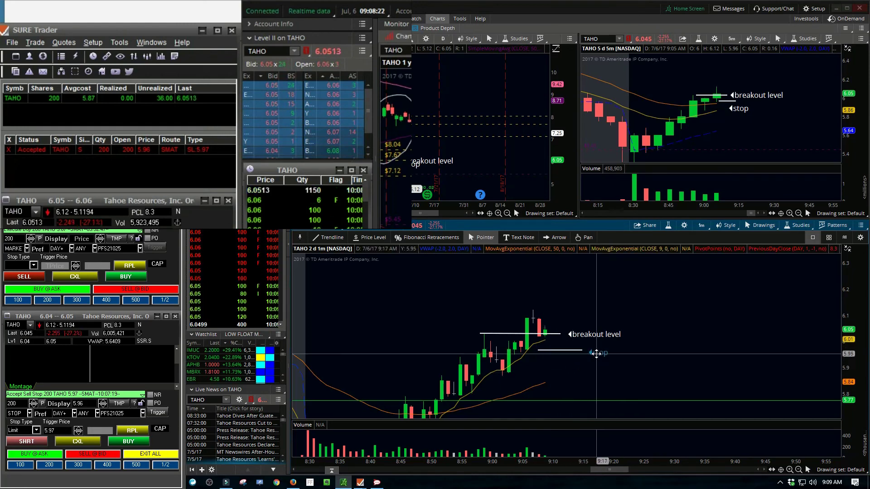
{"action": "double_click", "coordinate": [556, 336]}
{"action": "type", "text": "support?"}
{"action": "left_click", "coordinate": [627, 322]}
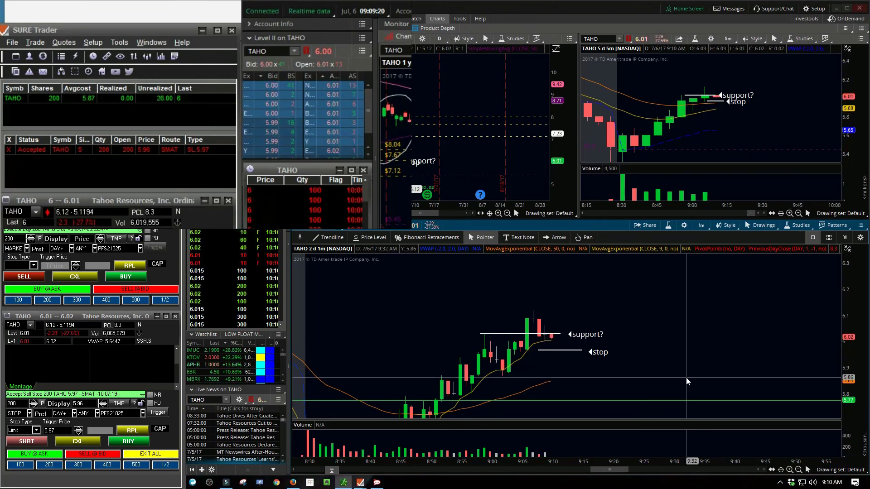
Delete the horizontal support line and its 'support?' note from the chart
{"action": "left_click", "coordinate": [515, 334]}
{"action": "key", "text": "Delete"}
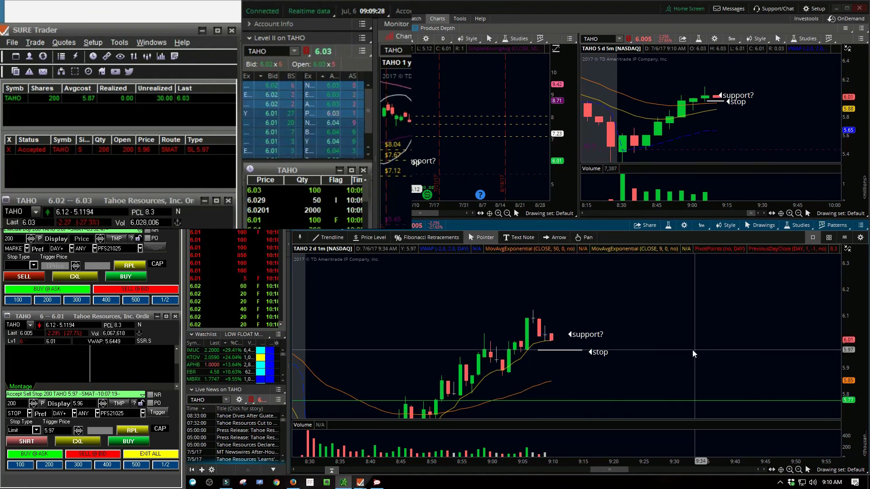
{"action": "left_click", "coordinate": [587, 335]}
{"action": "key", "text": "Delete"}
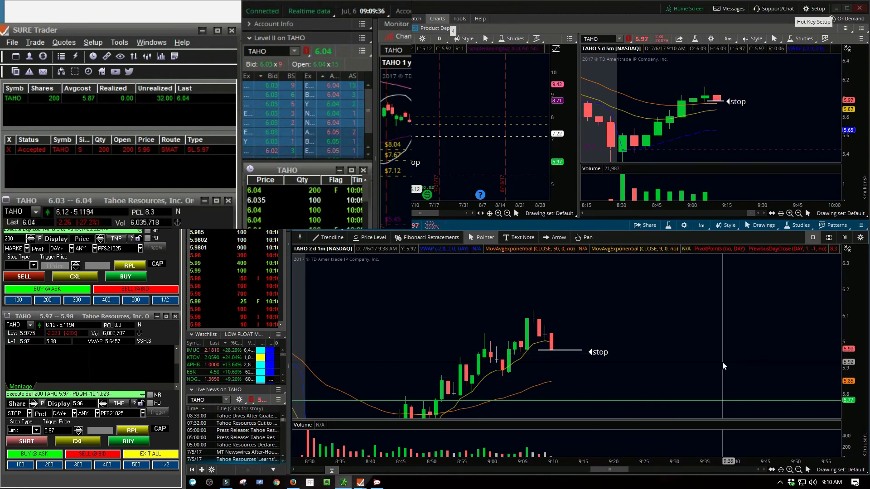